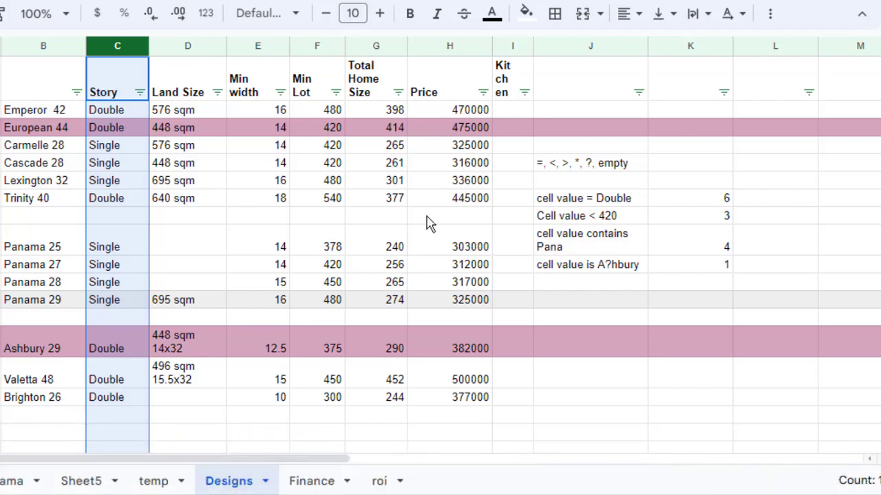
Examine the range and criterion of the COUNTIF formula beside "cell value = Double" and the matching Double entries in the Story column.
click(700, 200)
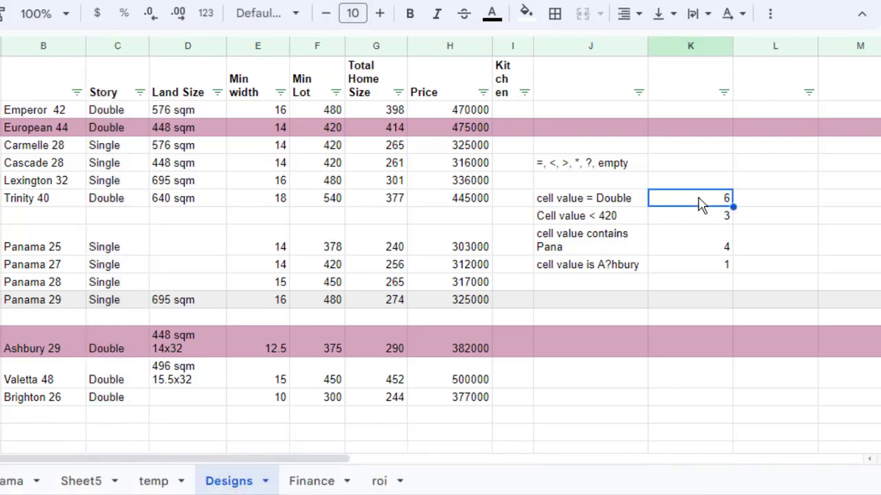
double_click(700, 201)
click(724, 198)
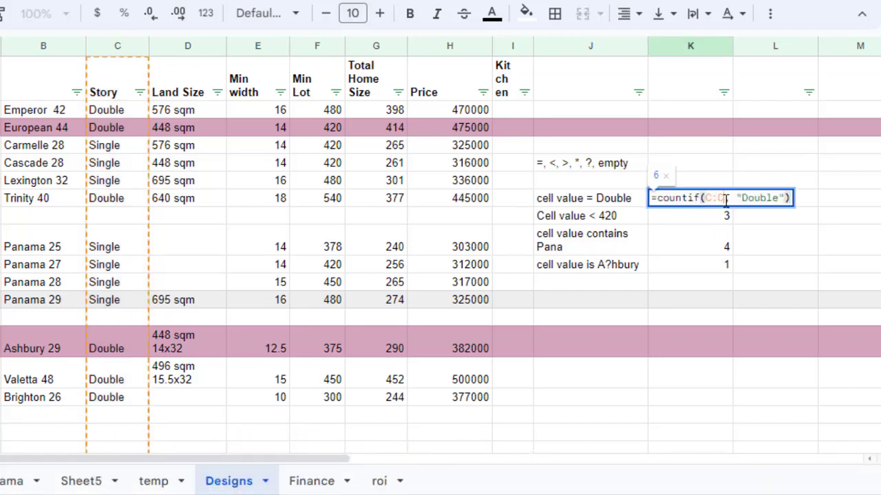
drag(725, 198, 707, 198)
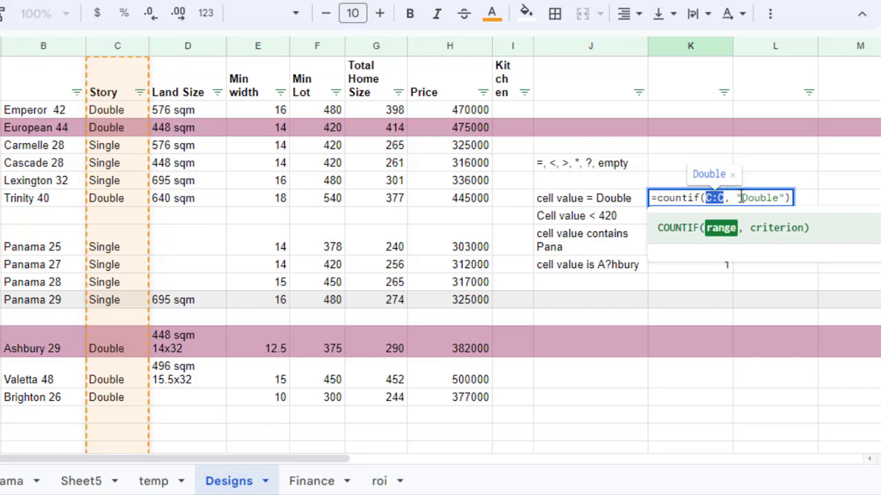
drag(738, 198, 784, 199)
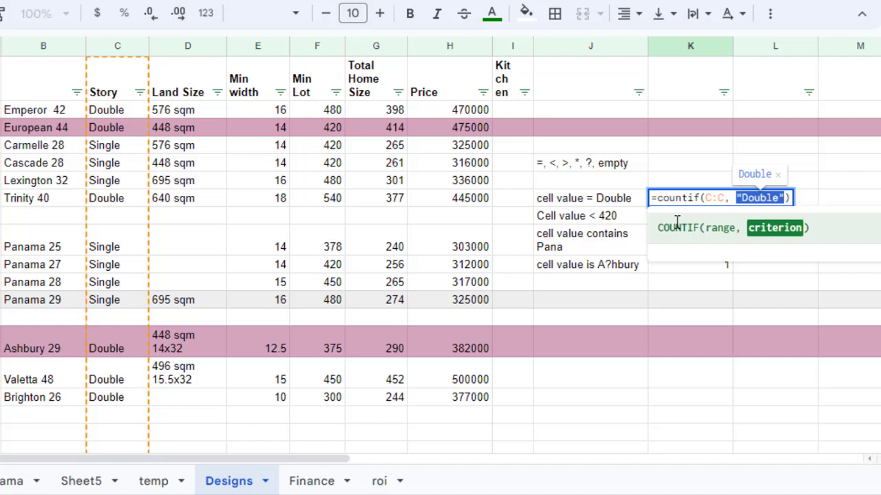
key(Escape)
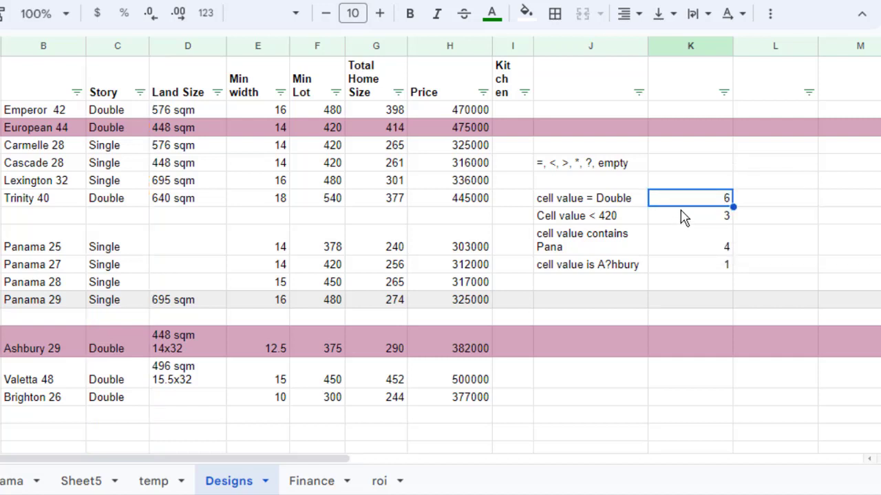
click(113, 112)
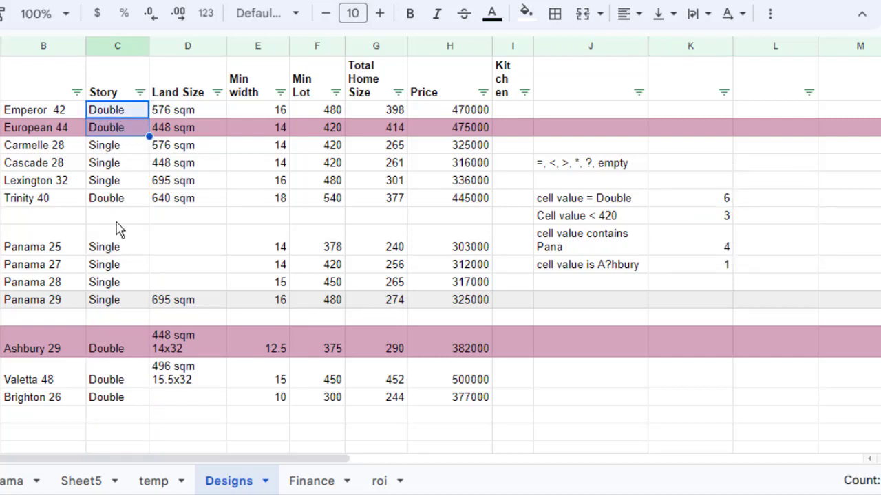
click(117, 200)
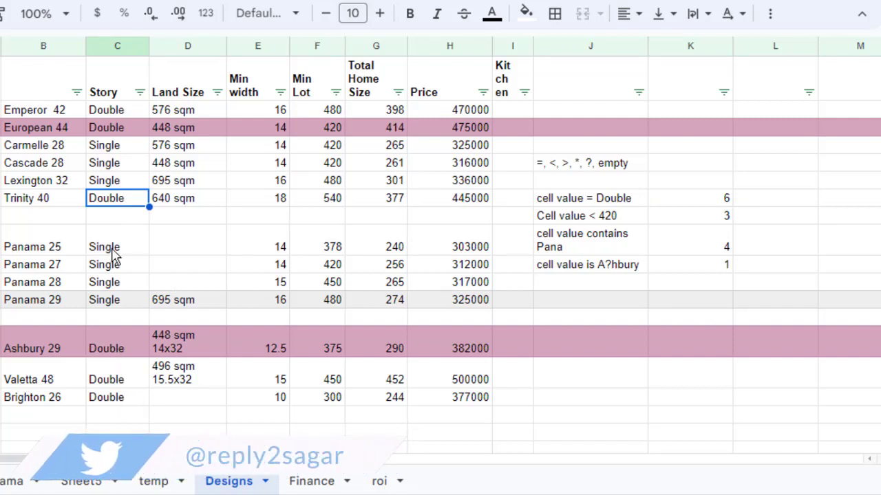
Set the criterion of the COUNTIF formula beside "cell value = Double" to "=Double".
double_click(669, 205)
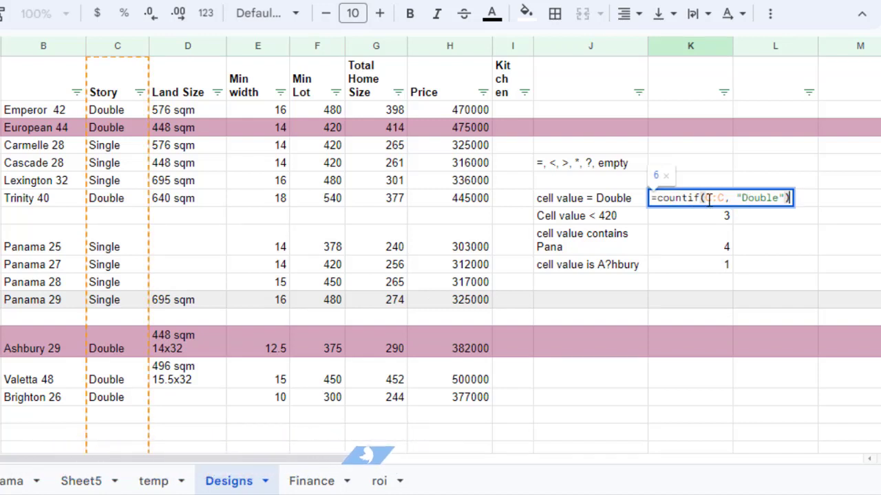
click(739, 198)
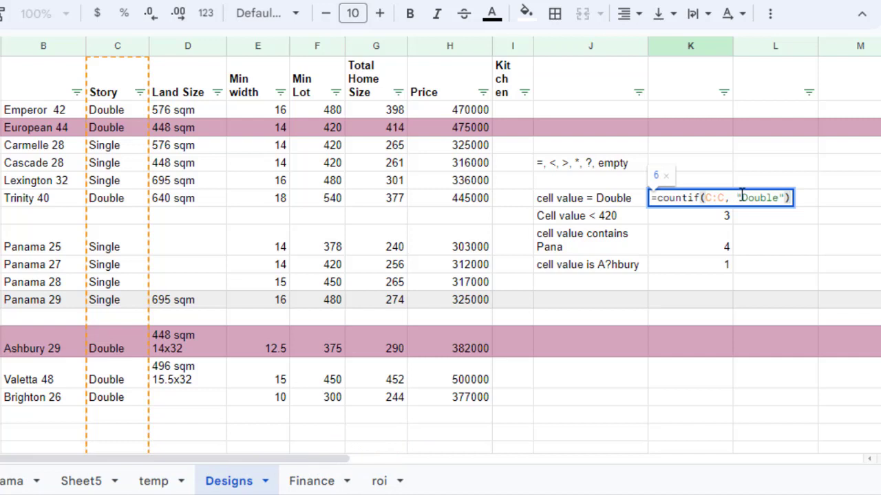
text(=)
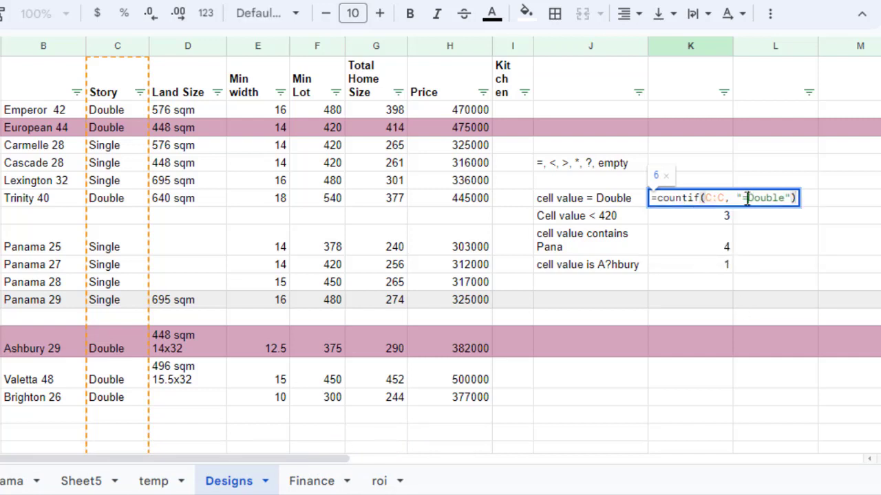
drag(748, 199, 744, 198)
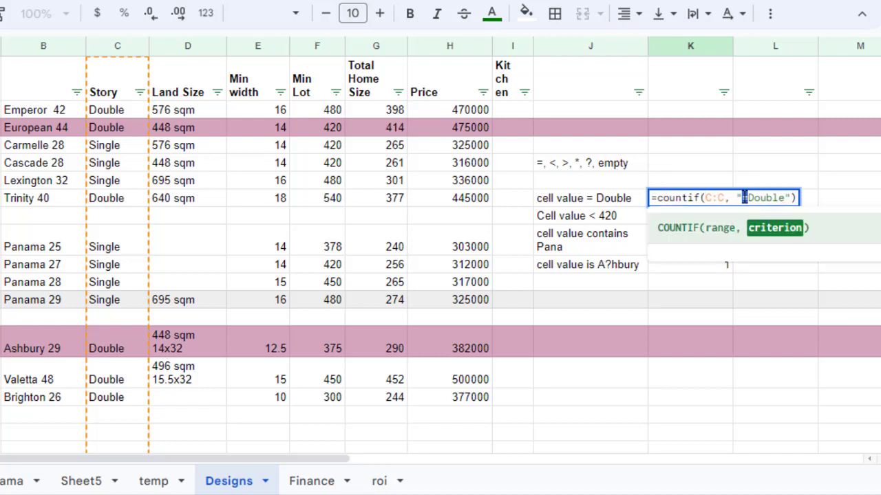
key(BackSpace)
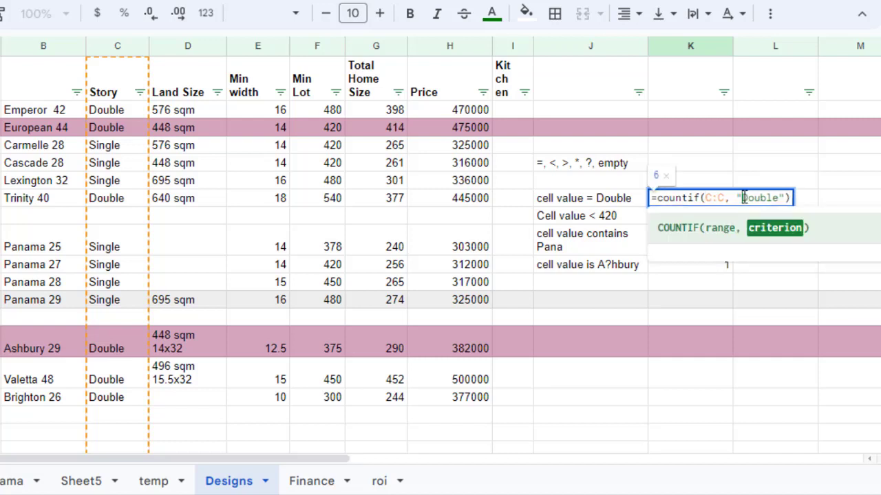
text(=)
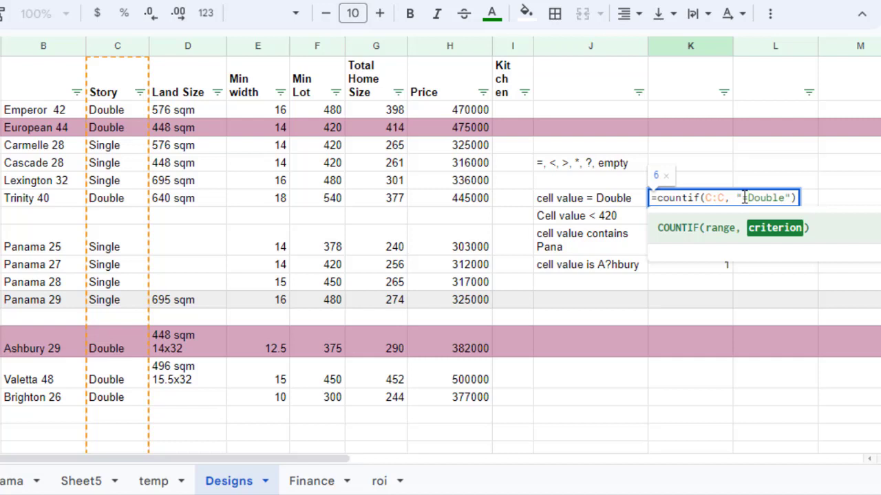
key(Return)
Examine the COUNTIF formula beside "Cell value < 420" and check the Min Lot entries that meet its criterion.
click(623, 219)
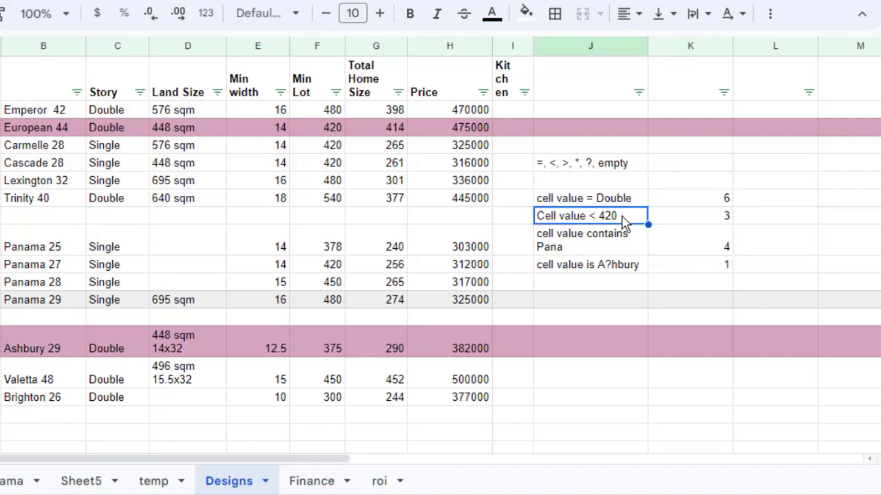
click(314, 45)
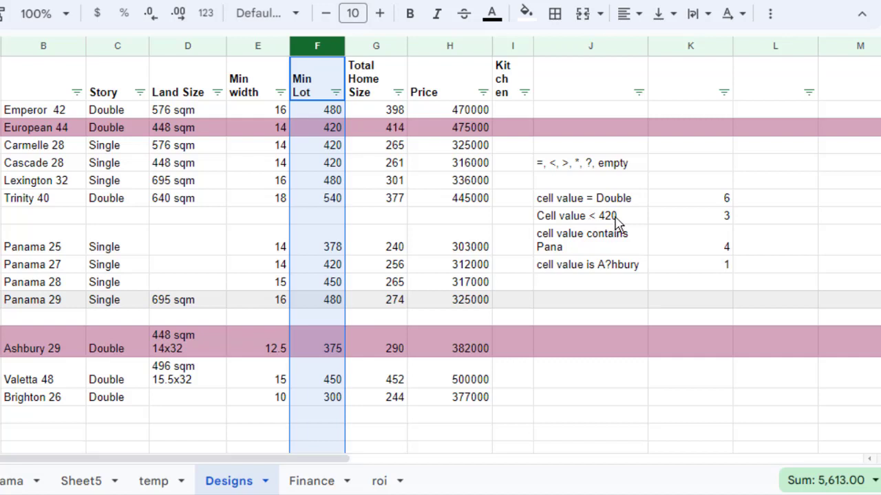
double_click(684, 216)
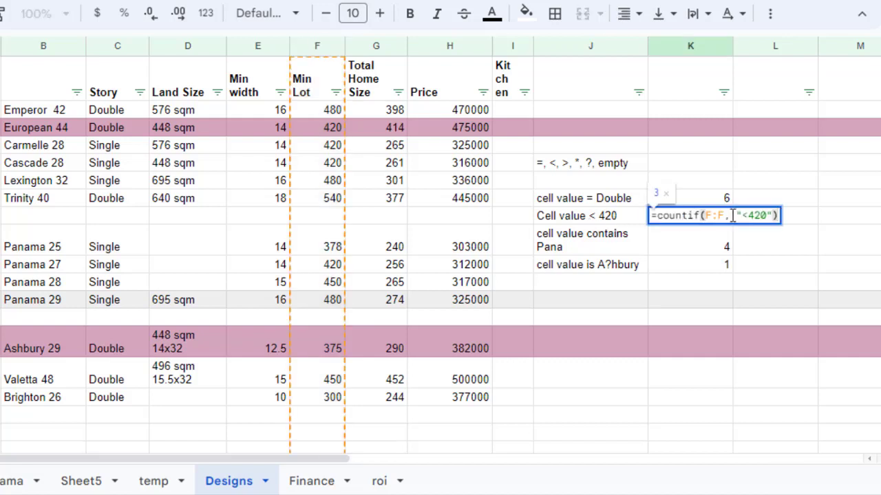
drag(703, 216, 765, 219)
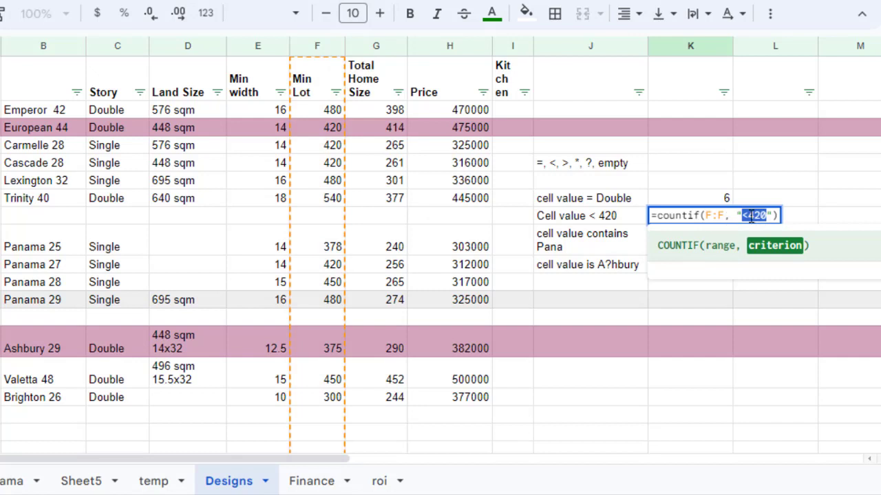
click(676, 201)
click(708, 225)
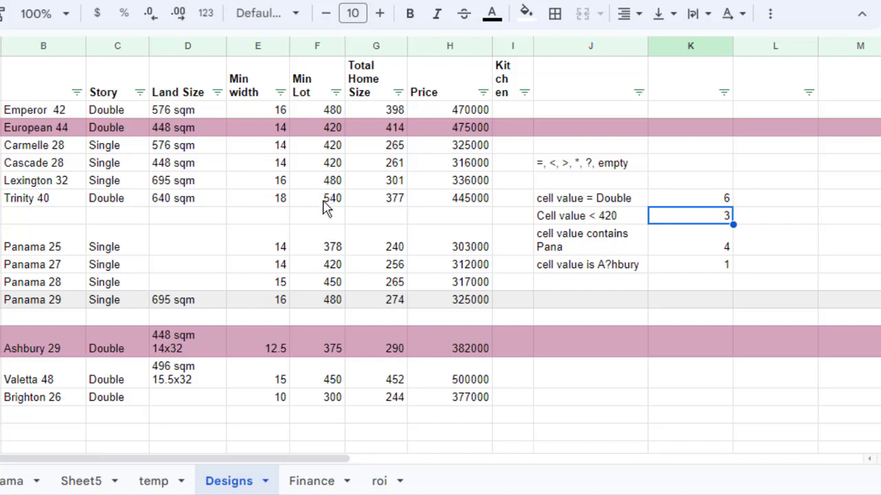
click(329, 249)
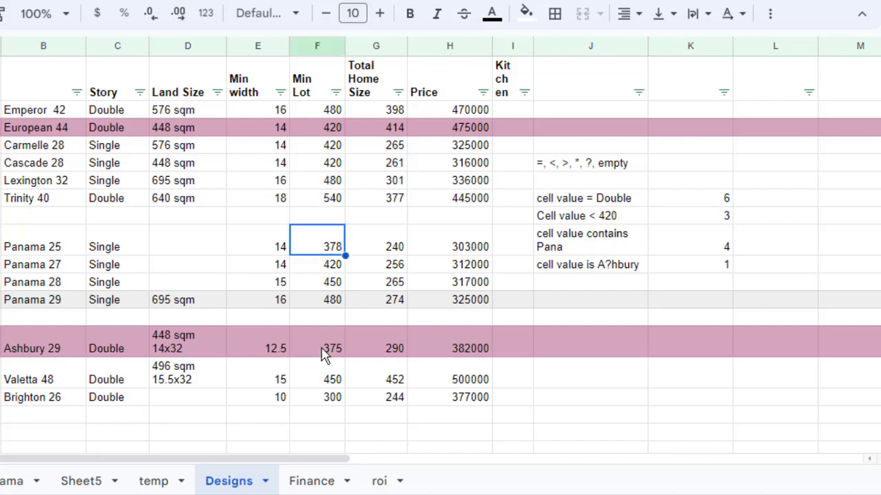
click(324, 351)
click(329, 399)
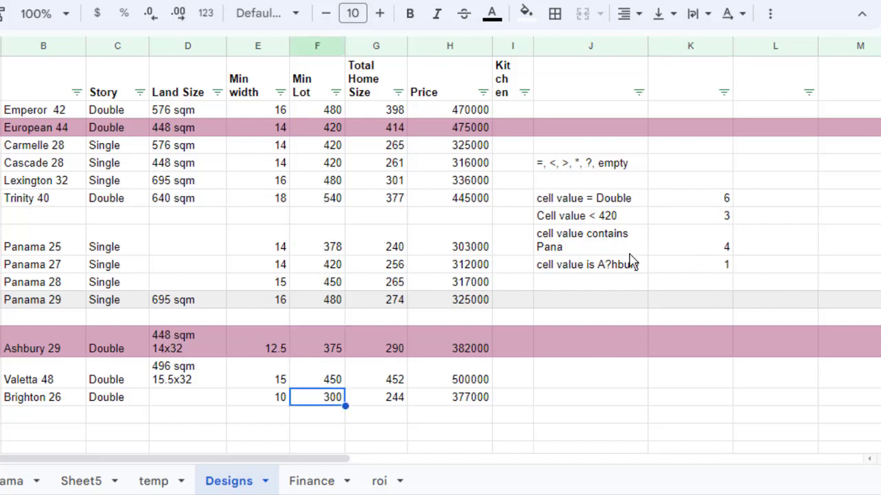
Examine the COUNTIF formula beside "cell value contains Pana", its asterisk wildcard, and the matching Panama names in column B.
click(584, 257)
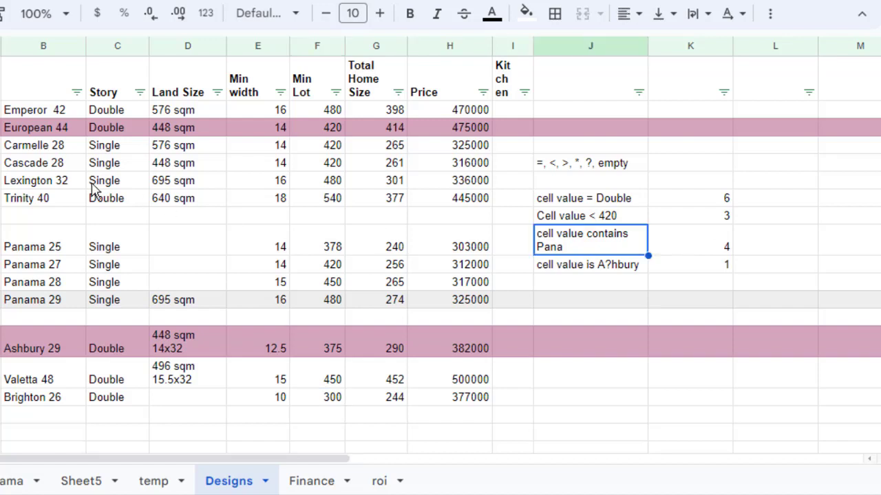
click(52, 50)
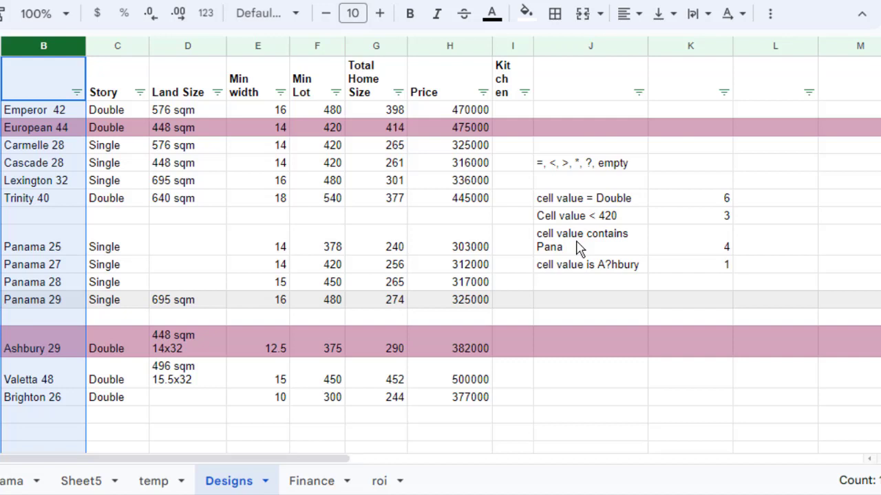
double_click(702, 246)
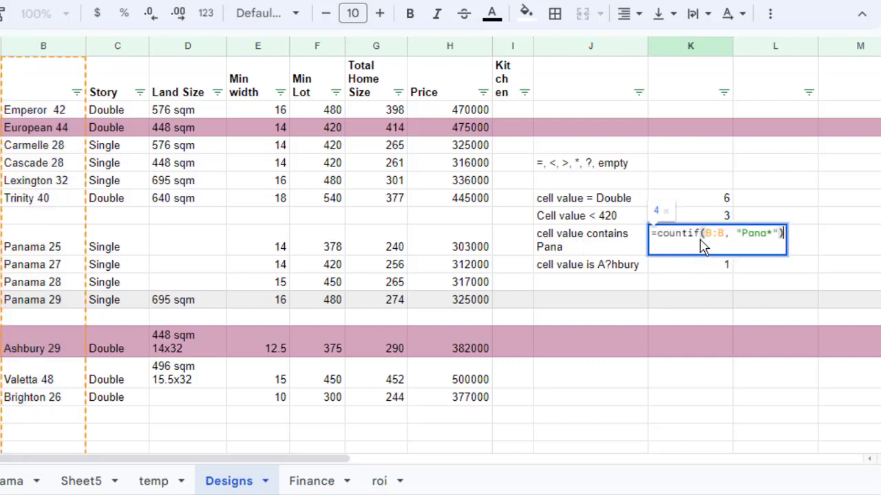
drag(766, 234, 772, 236)
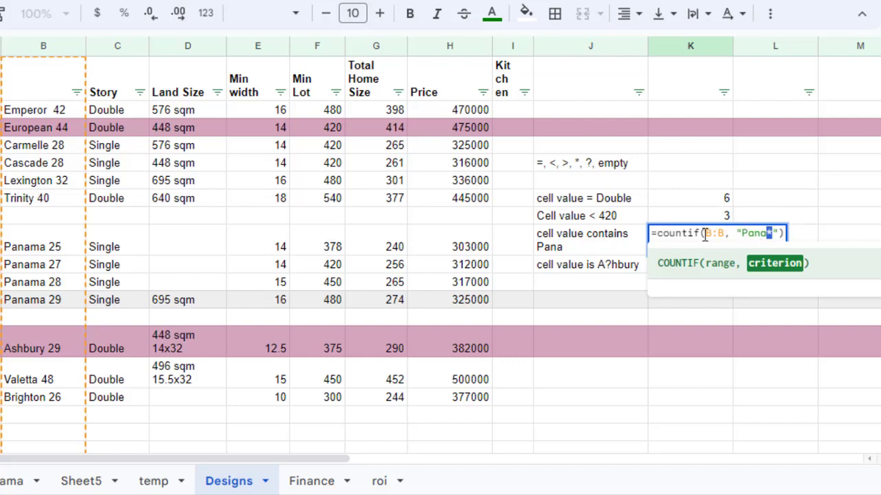
key(Escape)
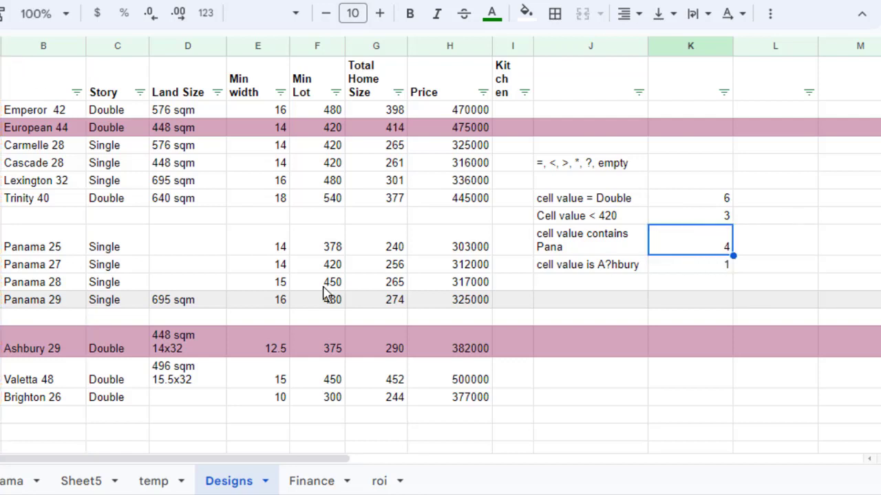
drag(61, 245, 52, 308)
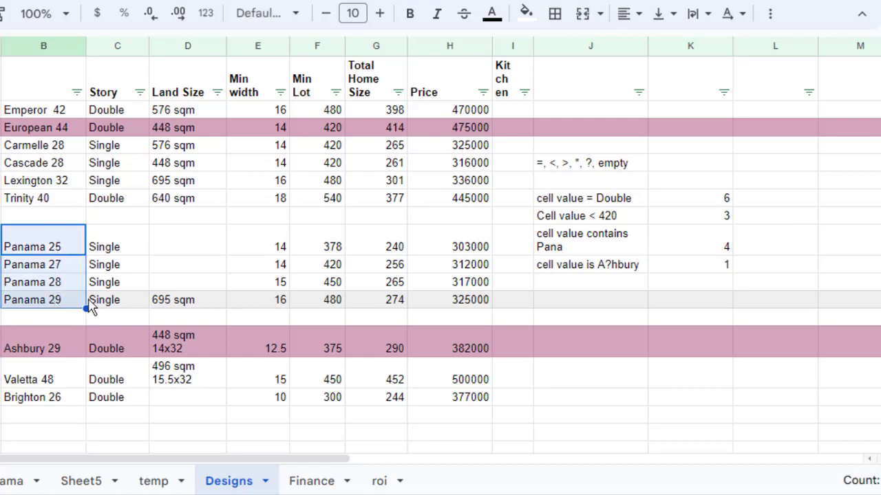
Examine the COUNTIF formula beside "cell value is A?hbury", its question-mark wildcard, and the matching Ashbury 29 entry.
click(613, 271)
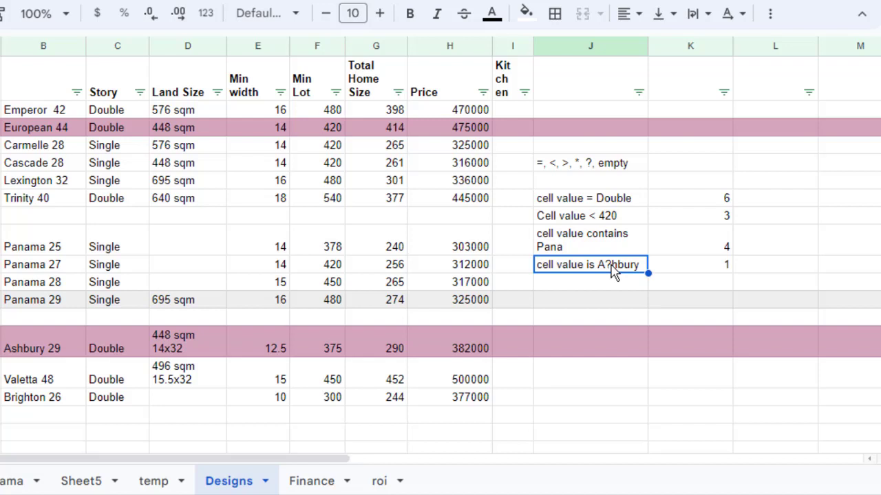
double_click(704, 268)
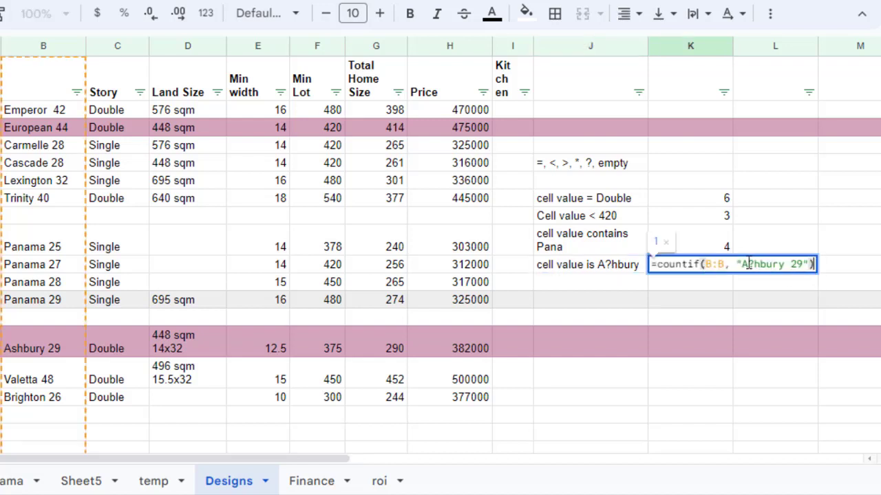
drag(741, 264, 803, 266)
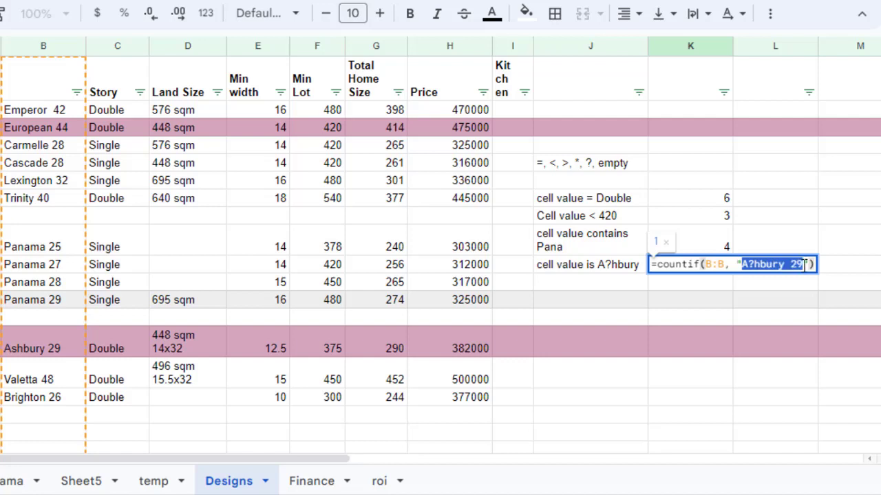
click(748, 266)
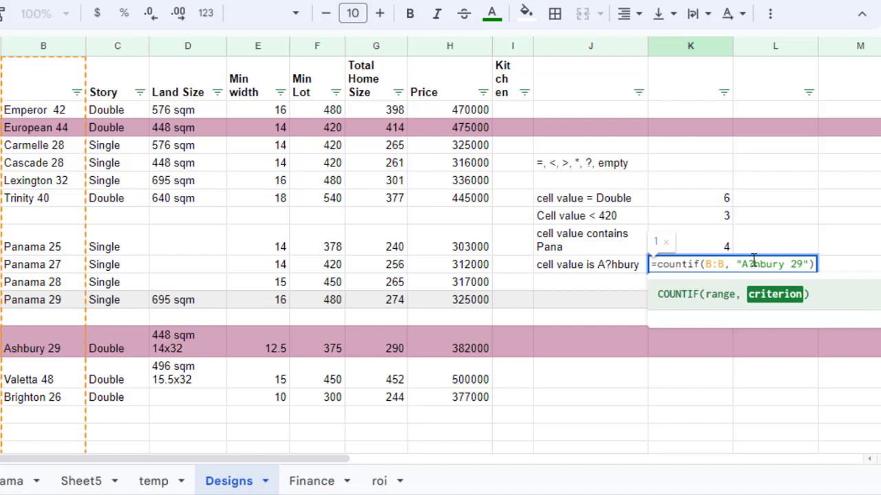
key(Escape)
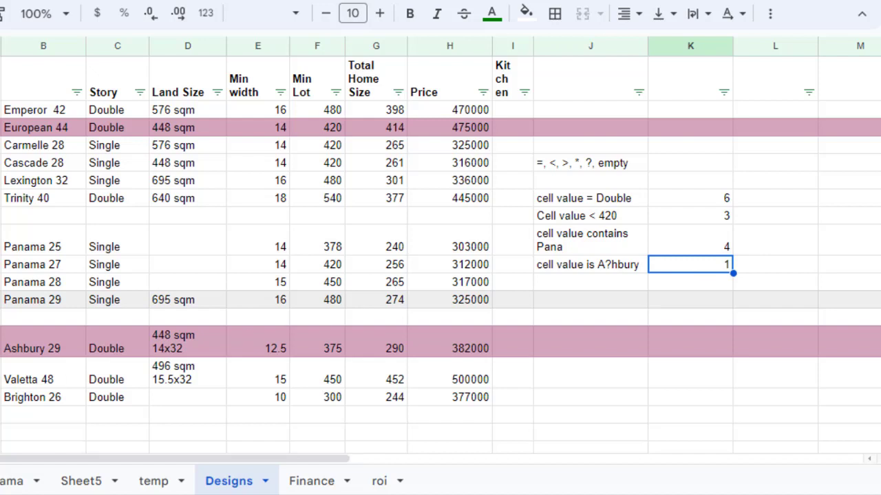
click(59, 344)
Add the label "empty" in column J directly below "cell value is A?hbury".
click(623, 286)
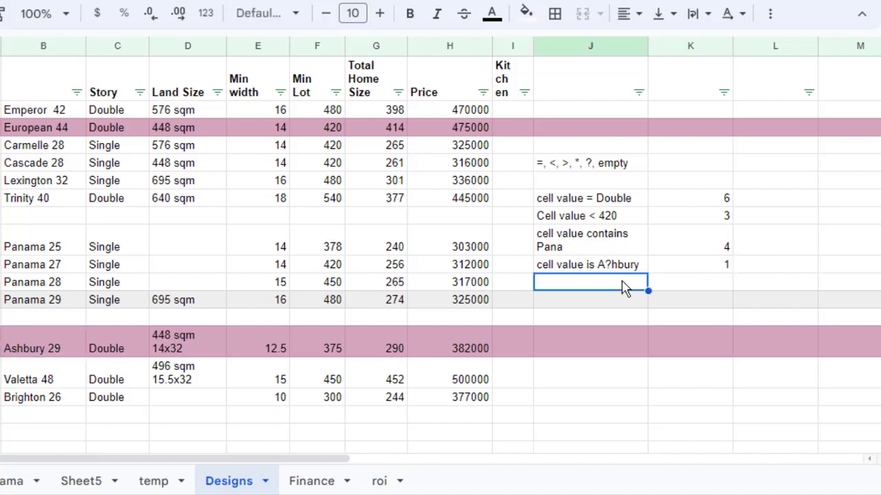
text(e)
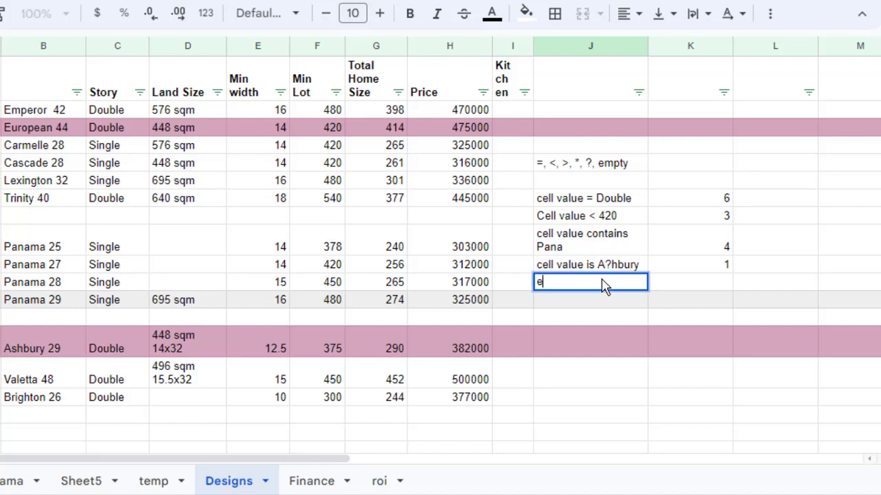
text(mpty)
key(Tab)
Copy the COUNTIF formula beside "cell value is A?hbury" down to the "empty" row and limit its range to B2:B18.
click(727, 268)
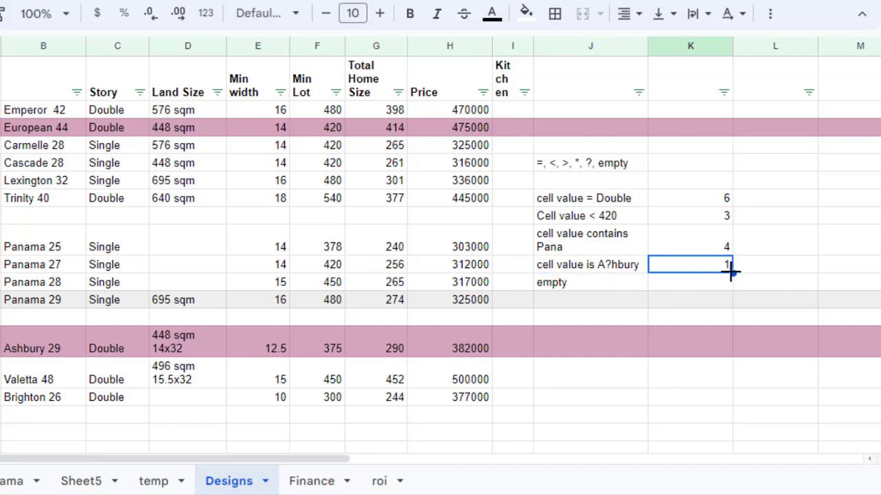
shift+click(730, 293)
double_click(720, 285)
click(720, 285)
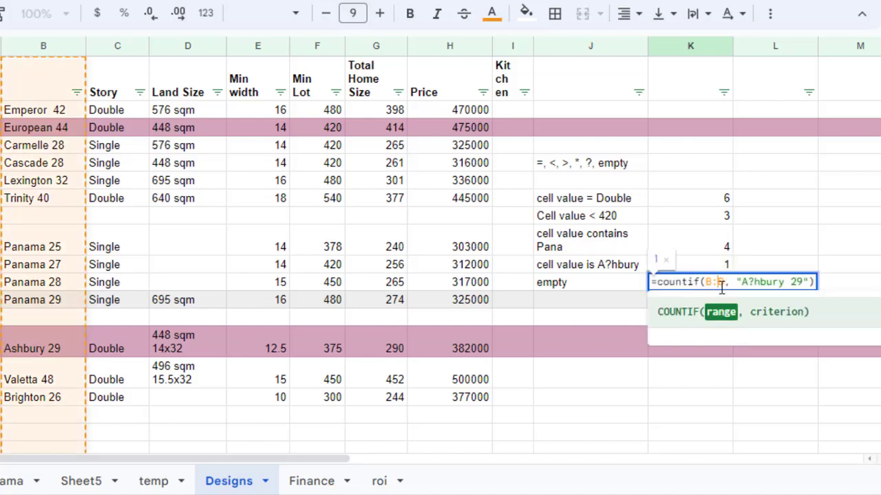
click(713, 282)
text(2:B)
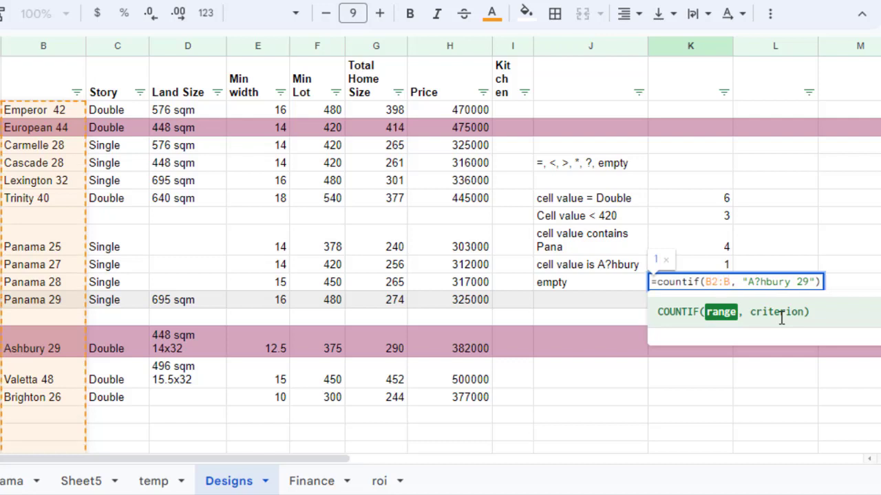
text(18)
Replace the criterion "A?hbury 29" in the "empty" row's COUNTIF formula with an empty string, "".
key(Right)
key(Right)
key(Right)
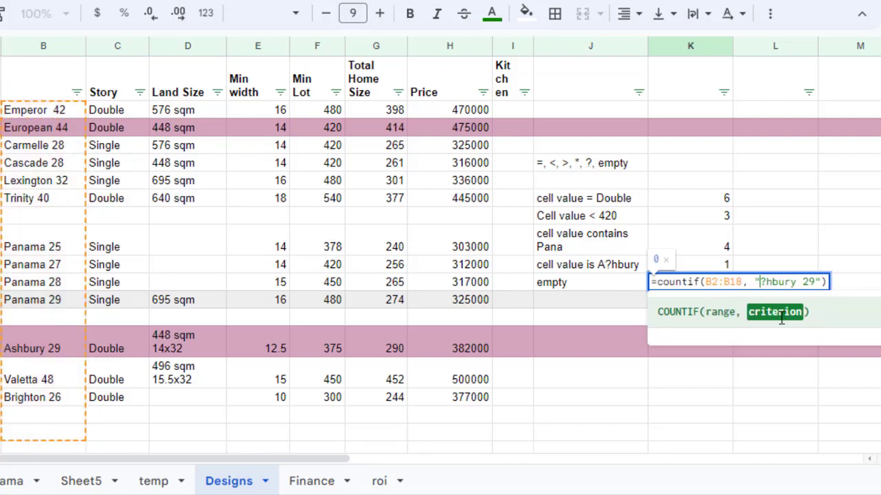
key(Delete)
key(Delete)
key(Delete)
key(Delete)
key(Delete)
key(Delete)
key(Delete)
key(Delete)
key(Delete)
key(Delete)
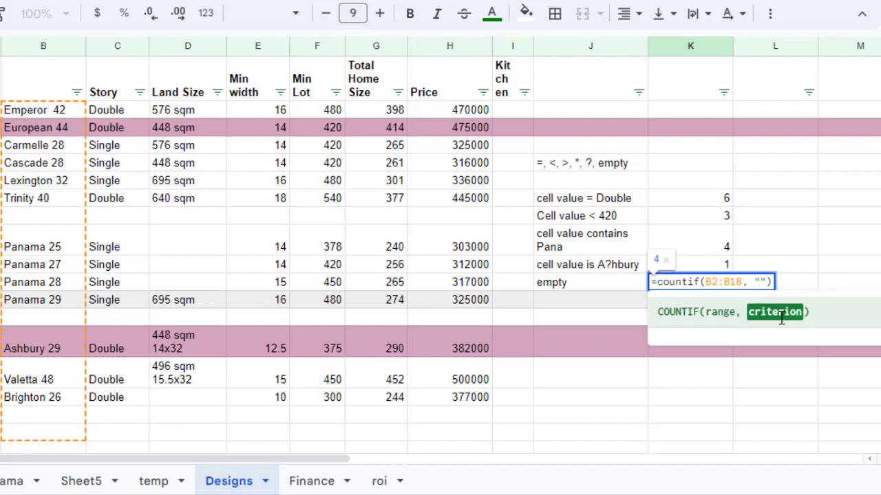
key(Return)
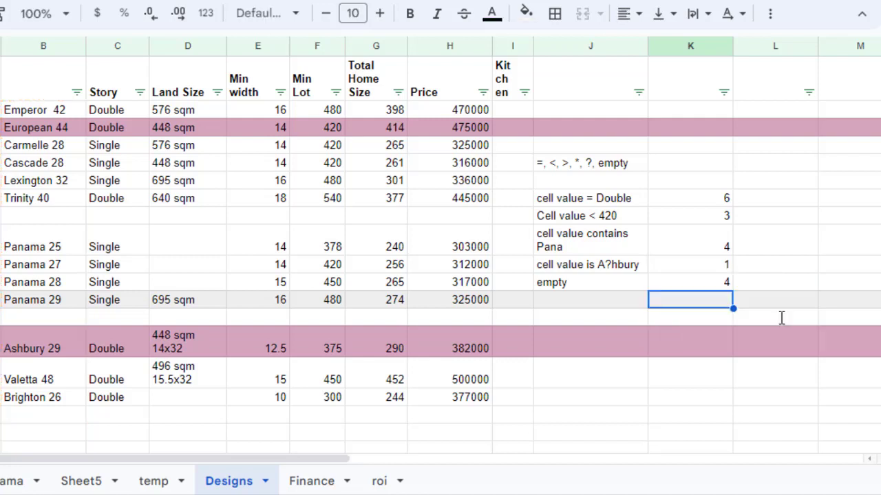
Check the blank cells in column B against the COUNTIF result beside "empty".
click(54, 220)
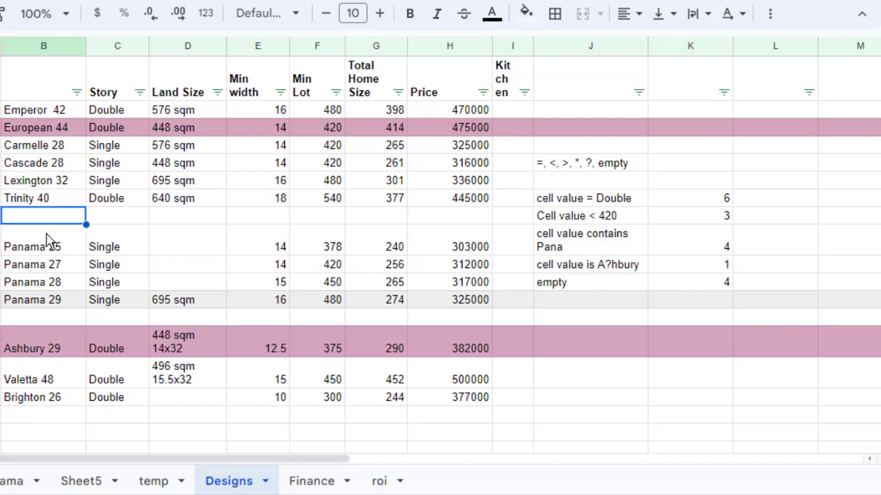
click(48, 239)
click(55, 220)
click(48, 318)
click(54, 421)
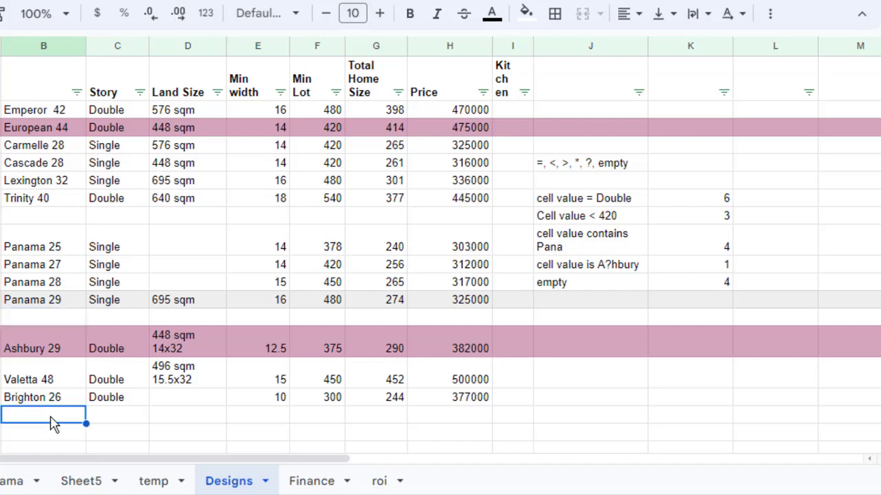
click(688, 289)
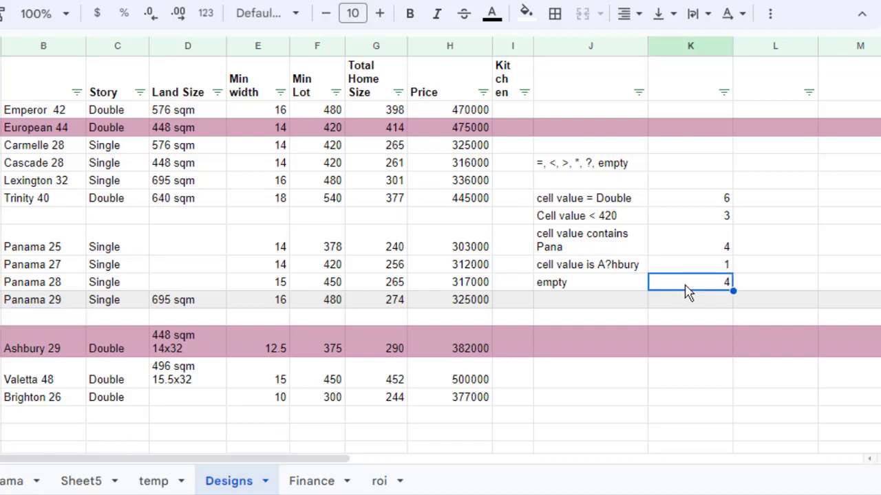